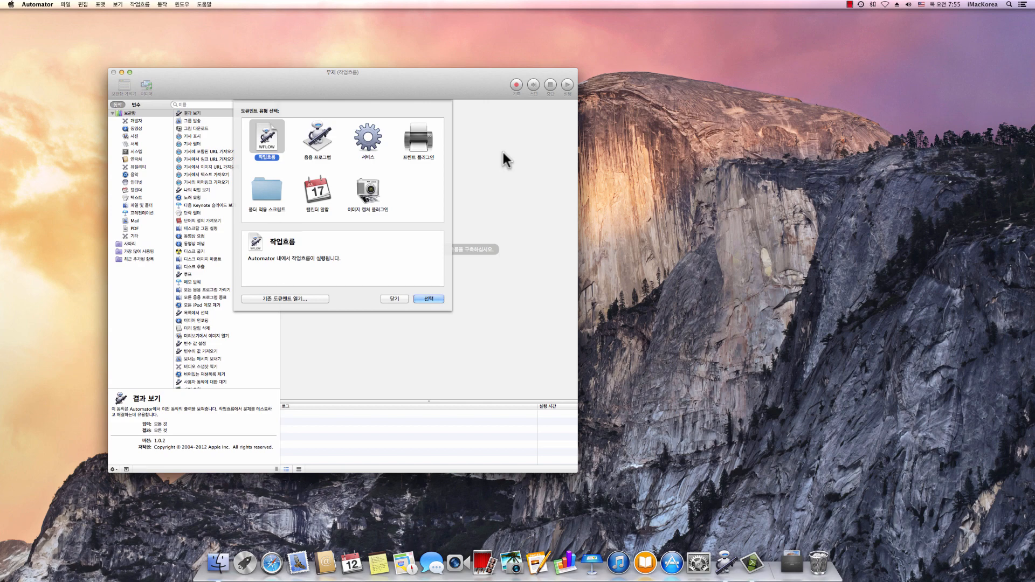
# Create a new 작업흐름 document and add the 폴더 보기 설정 action from the 파일 및 폴더 category
pyautogui.click(434, 300)
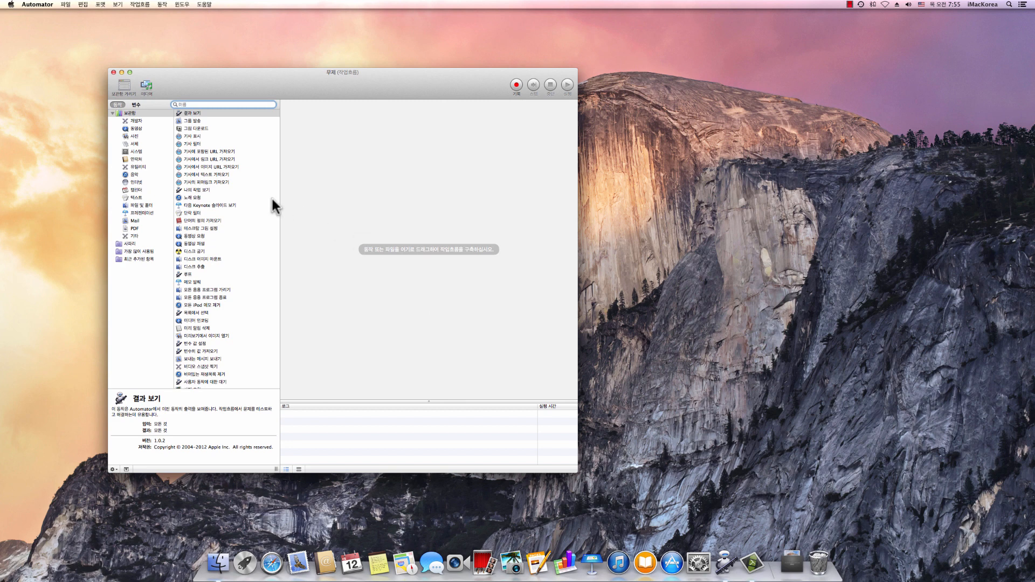
pyautogui.click(144, 204)
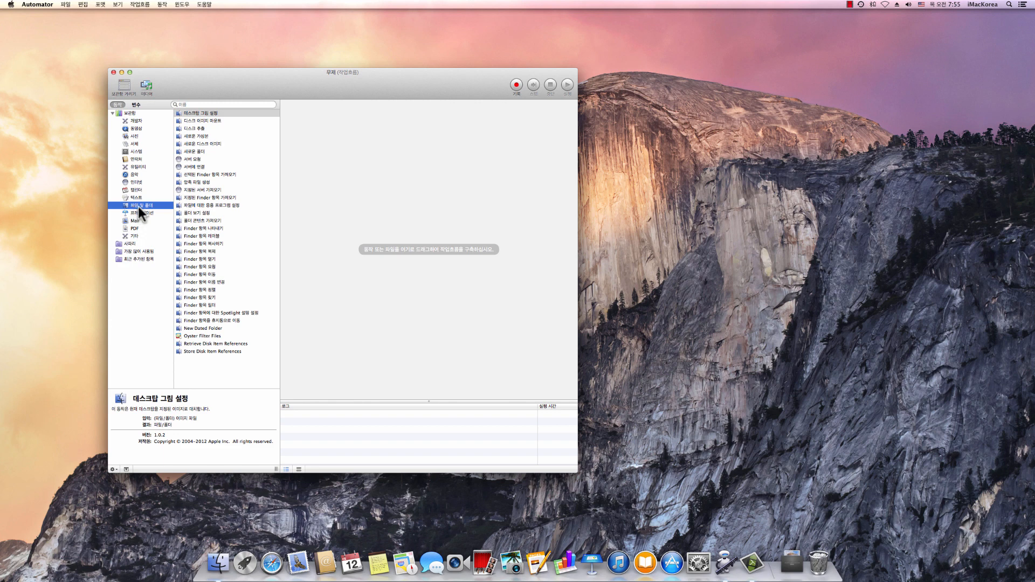
pyautogui.moveTo(186, 212); pyautogui.dragTo(335, 198)
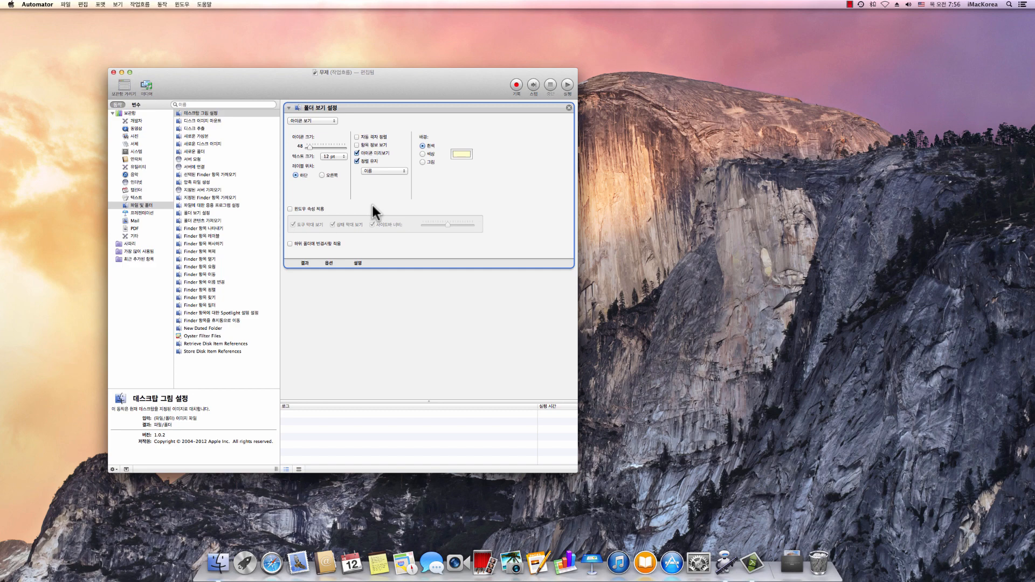
# Examine the 폴더 보기 설정 action's view types, keeping 아이콘 보기, and its results, options and description sections
pyautogui.click(324, 121)
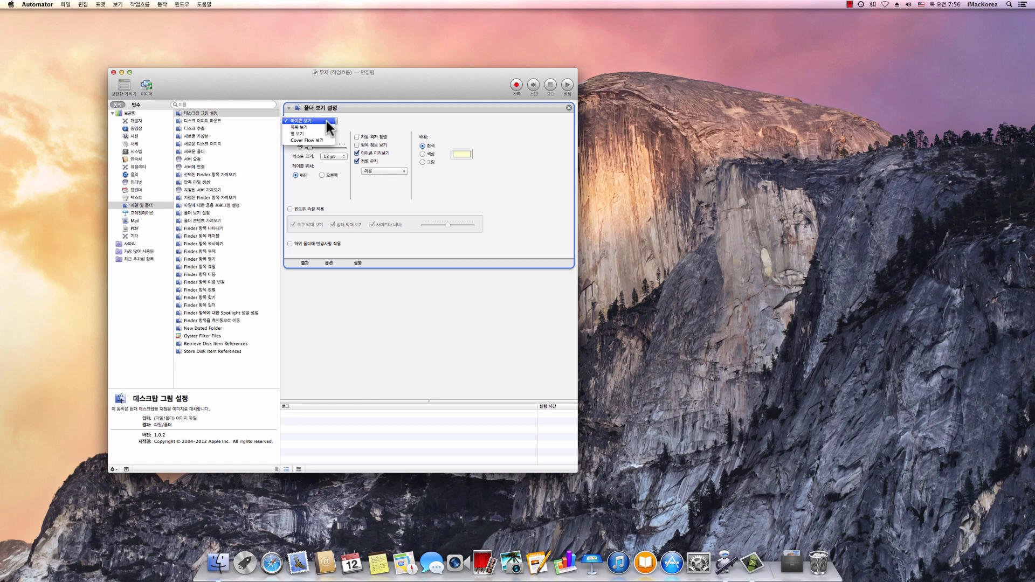
pyautogui.click(347, 119)
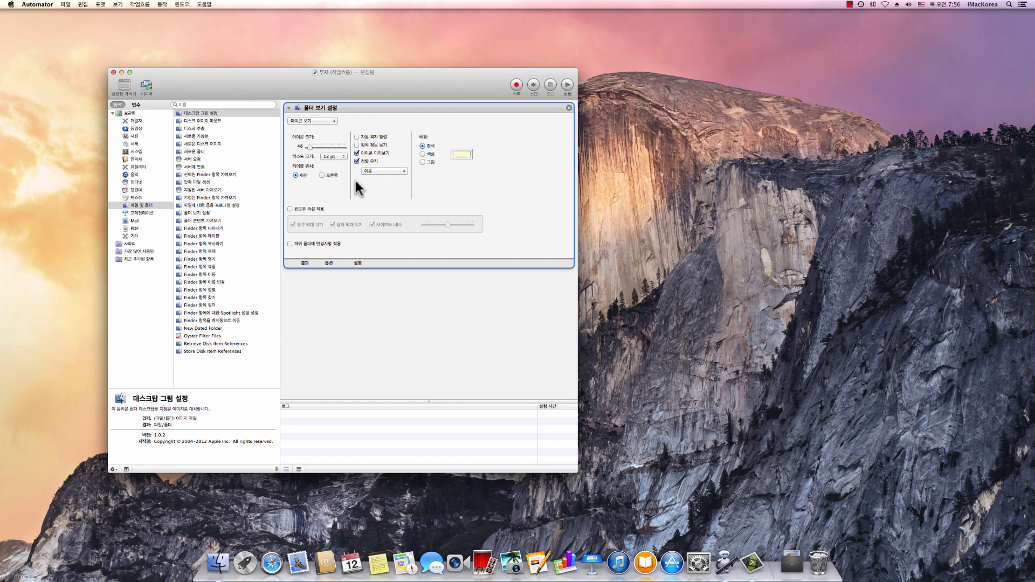
pyautogui.click(304, 263)
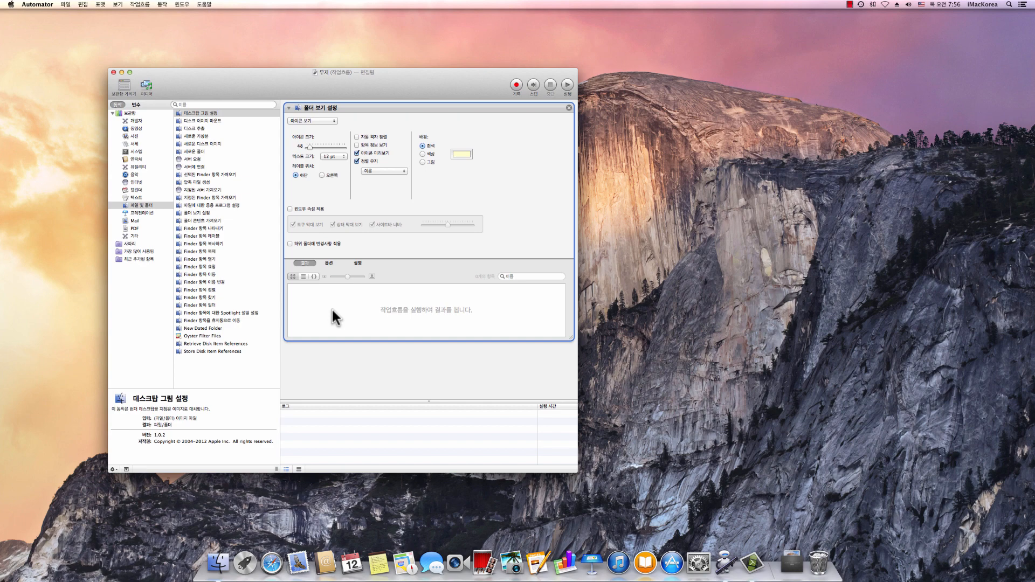
pyautogui.click(324, 263)
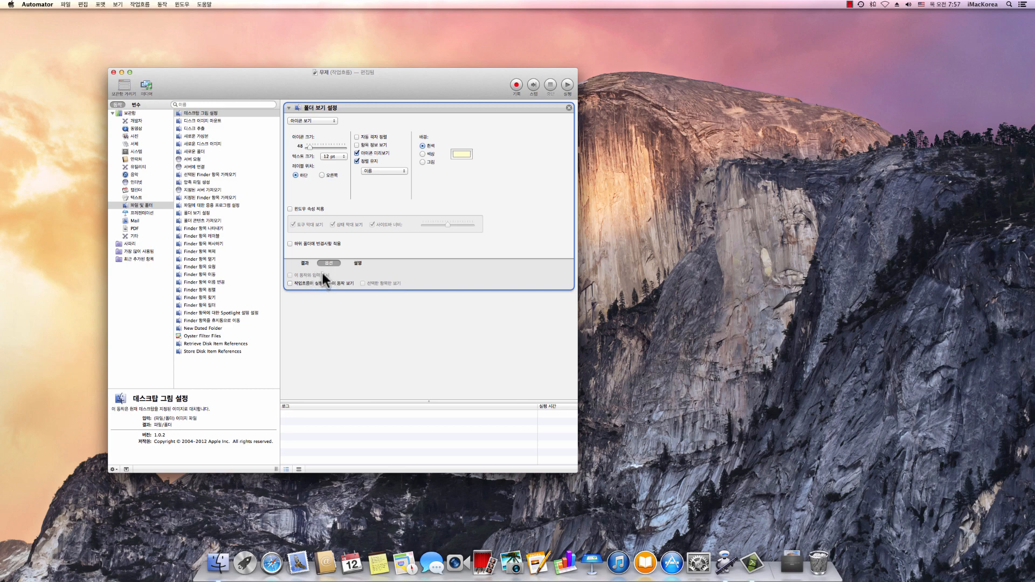
pyautogui.click(357, 263)
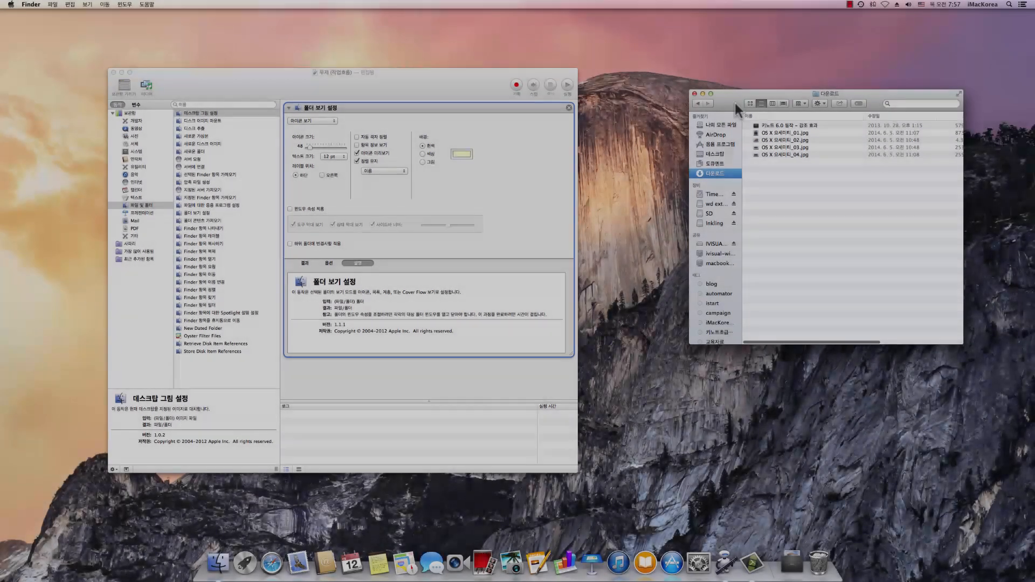
# Place the 다운로드 Finder window beside the workflow, then run the workflow and expand the 폴더 보기 설정 log entry
pyautogui.moveTo(735, 103); pyautogui.dragTo(630, 114)
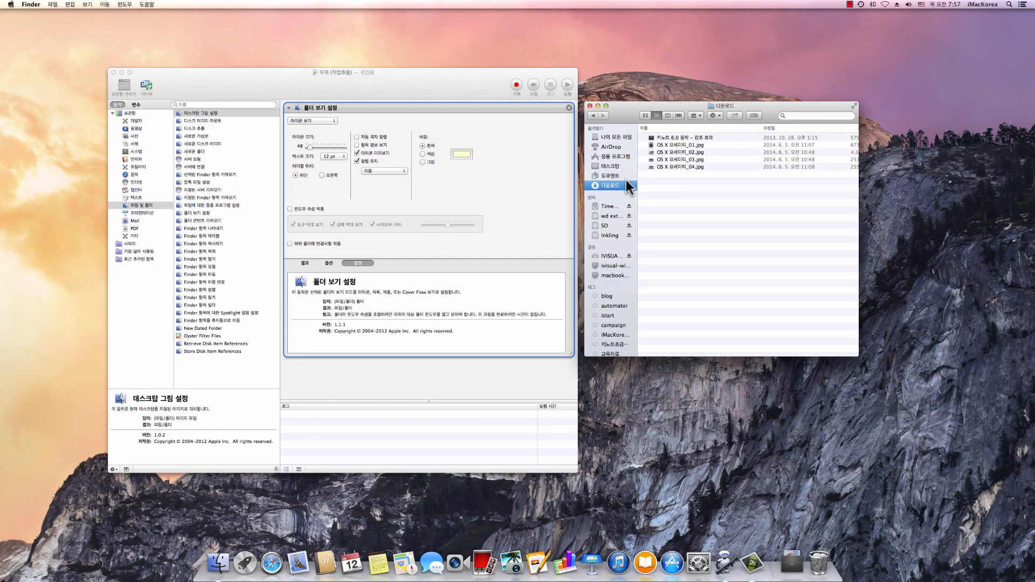
pyautogui.click(567, 85)
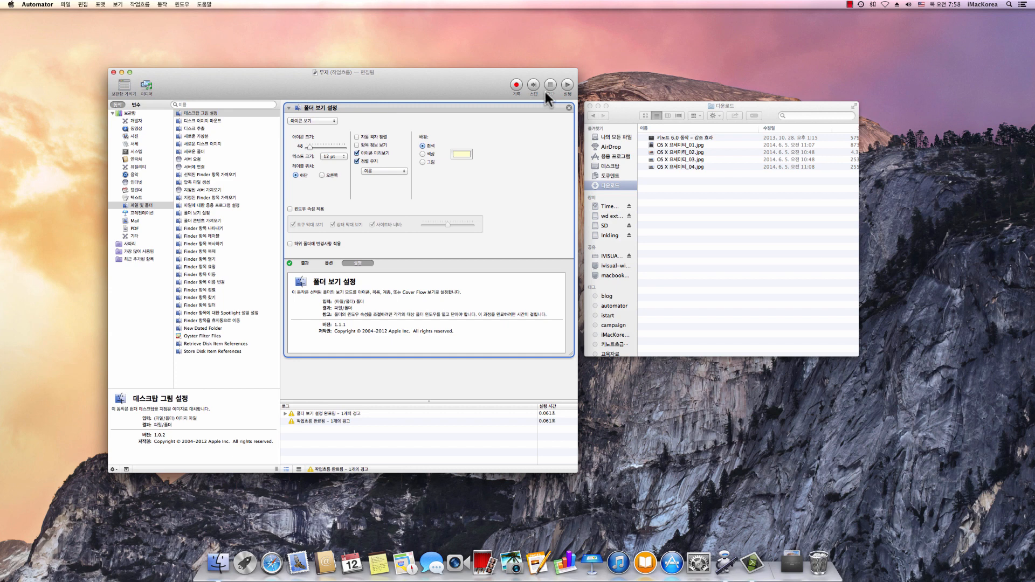
pyautogui.click(285, 413)
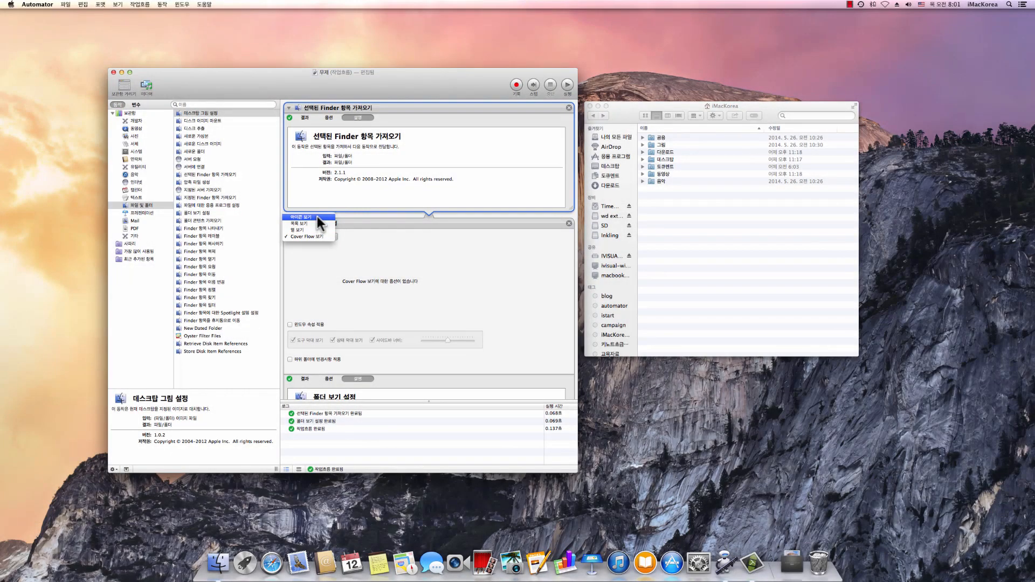
# Apply Cover Flow 보기 to the 다운로드 folder by running the workflow with that folder selected in Finder
pyautogui.click(317, 216)
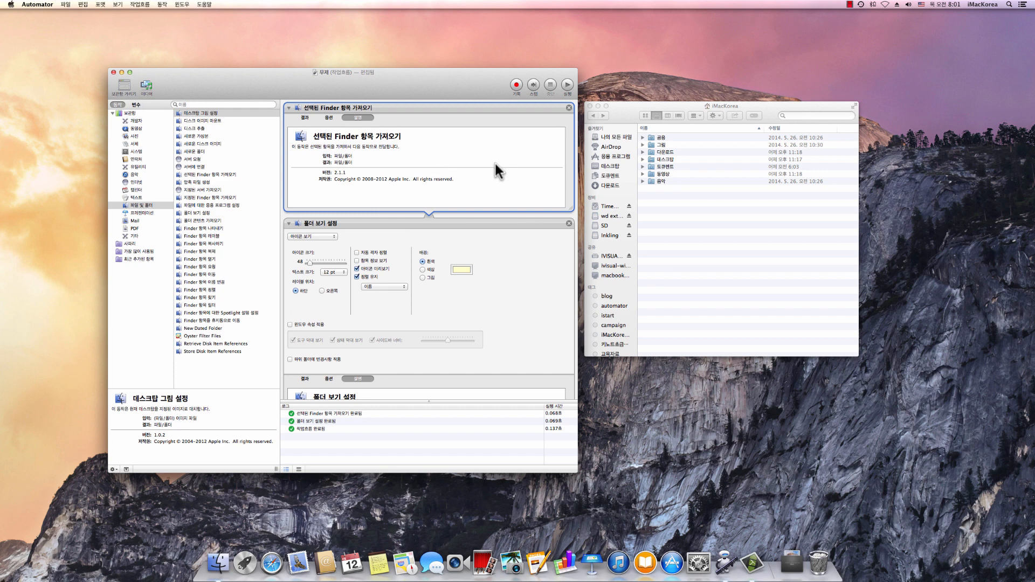
pyautogui.click(654, 151)
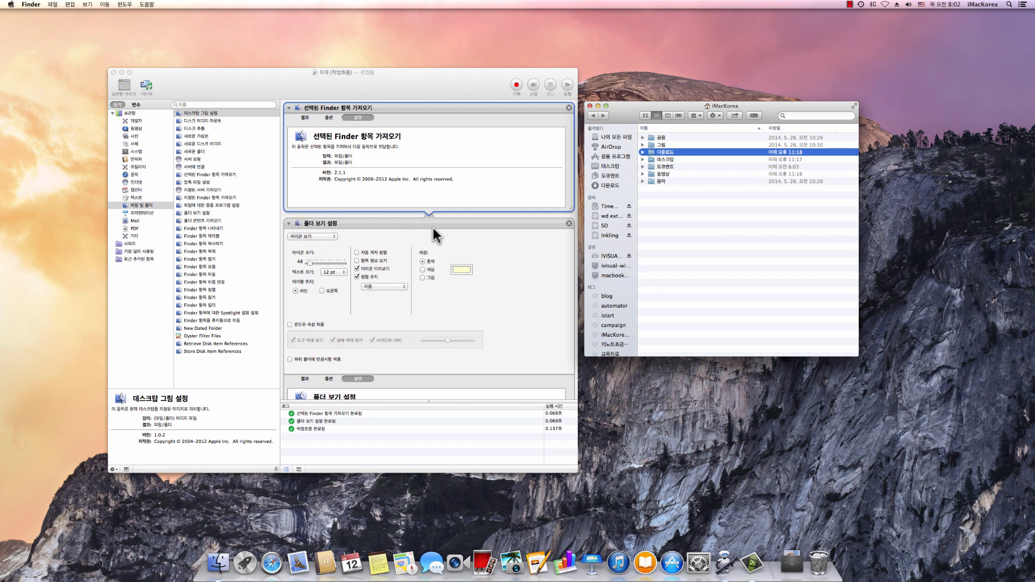
pyautogui.click(316, 237)
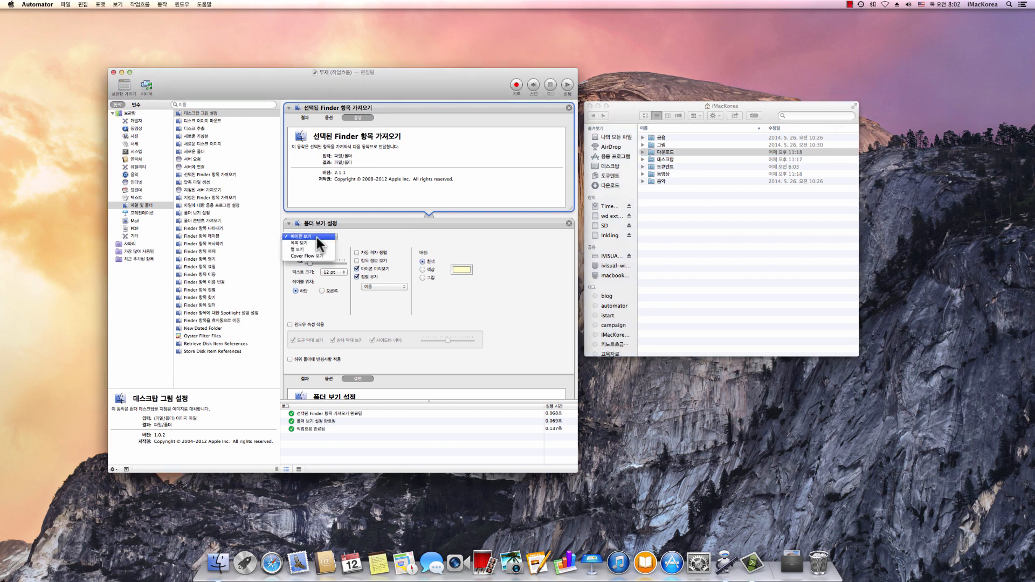
pyautogui.click(292, 255)
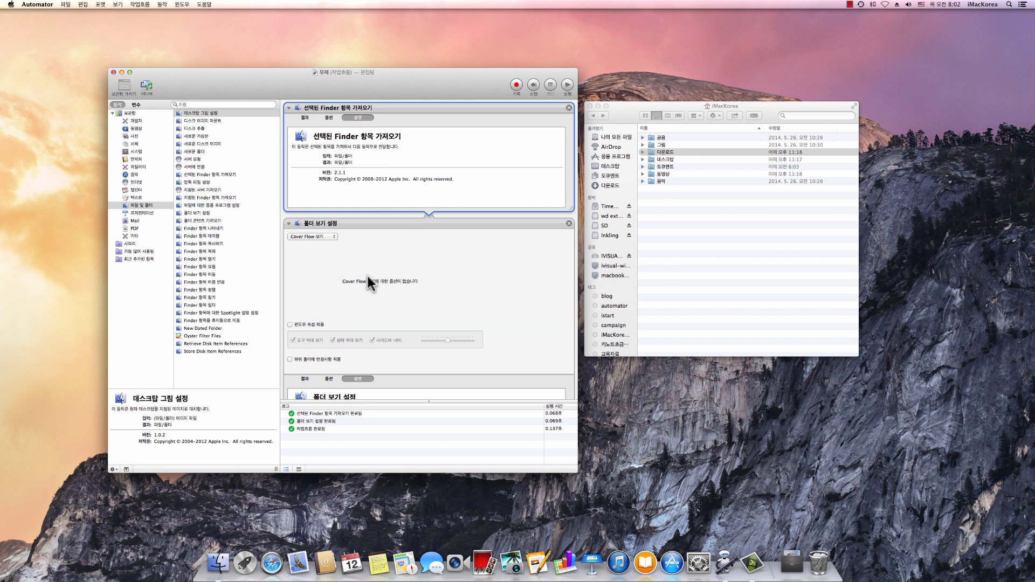
pyautogui.scroll(-5, 402, 321)
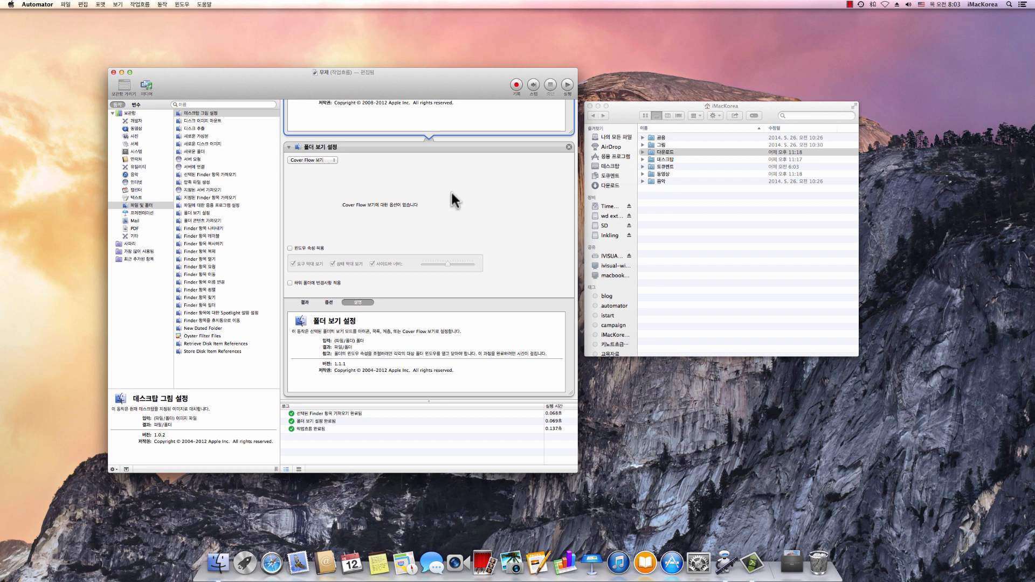
pyautogui.click(568, 84)
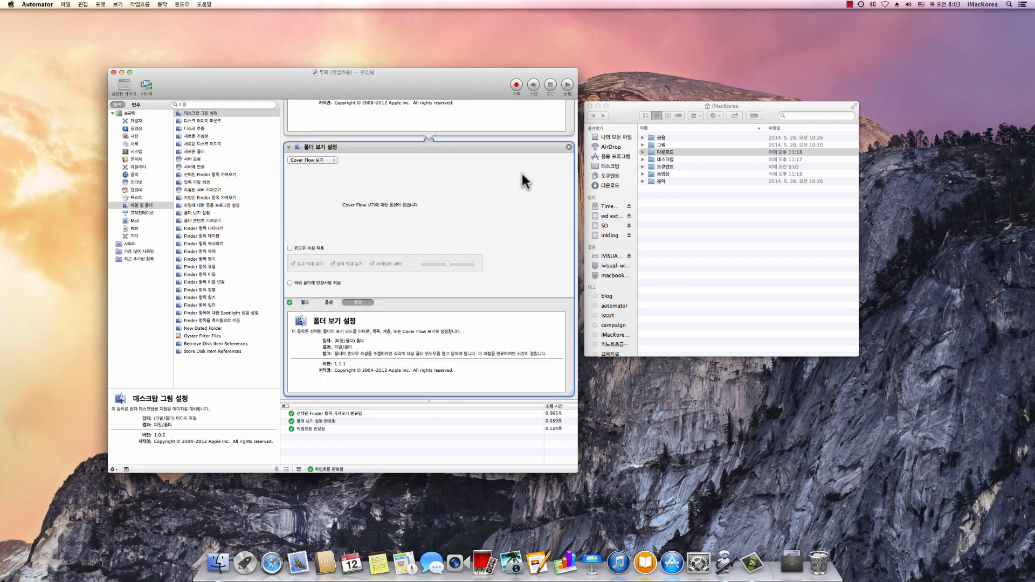
# Open the 다운로드 folder in Finder and browse forward and back through its files in Cover Flow
pyautogui.click(660, 153)
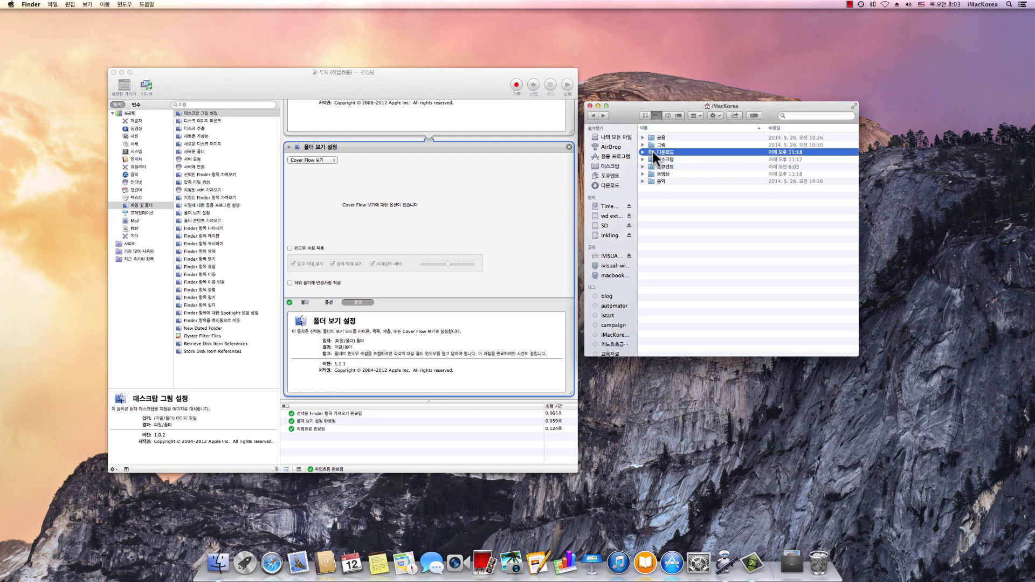
pyautogui.doubleClick(652, 151)
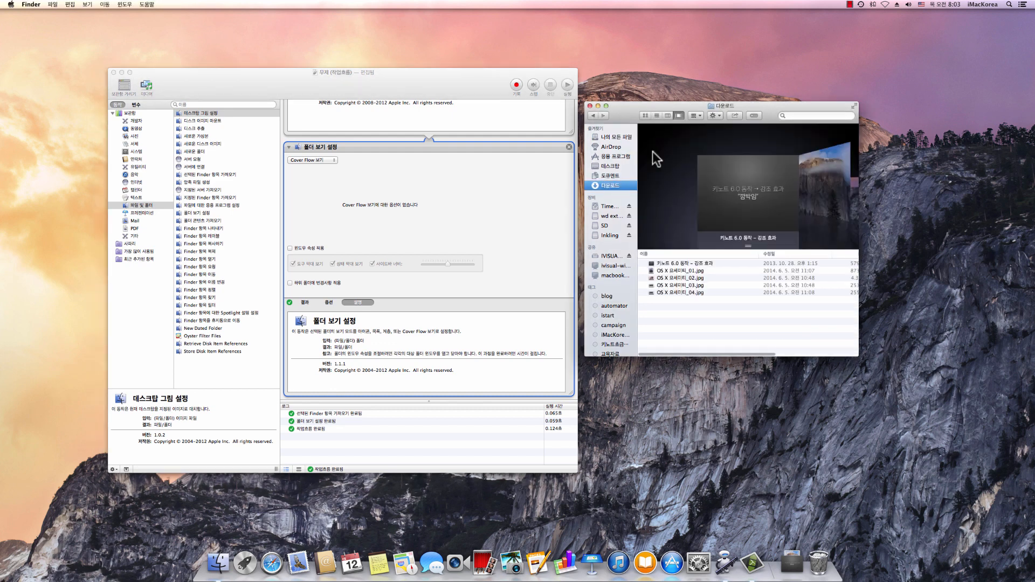
pyautogui.click(836, 193)
pyautogui.click(834, 194)
pyautogui.click(833, 193)
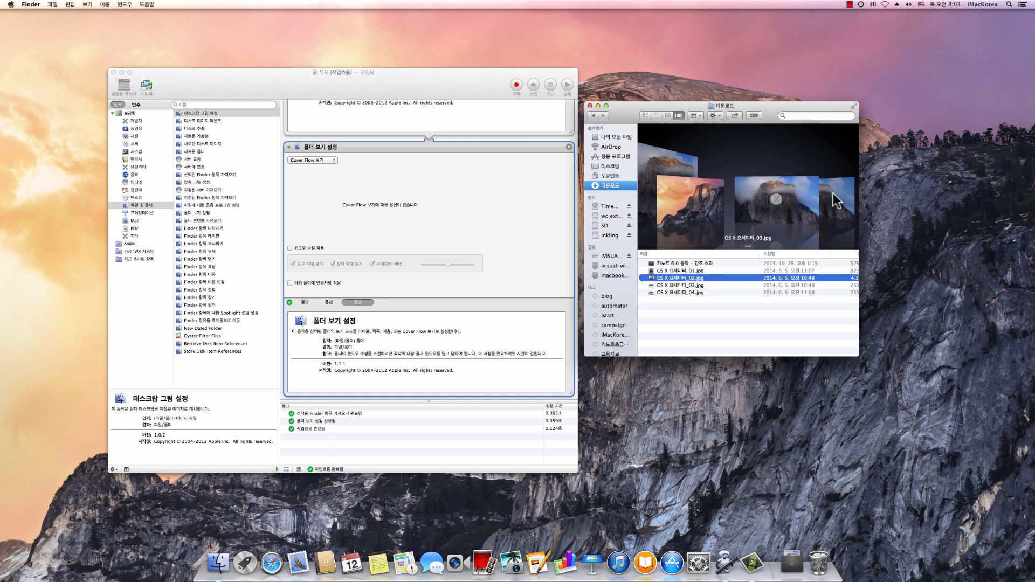
pyautogui.click(835, 197)
pyautogui.click(677, 200)
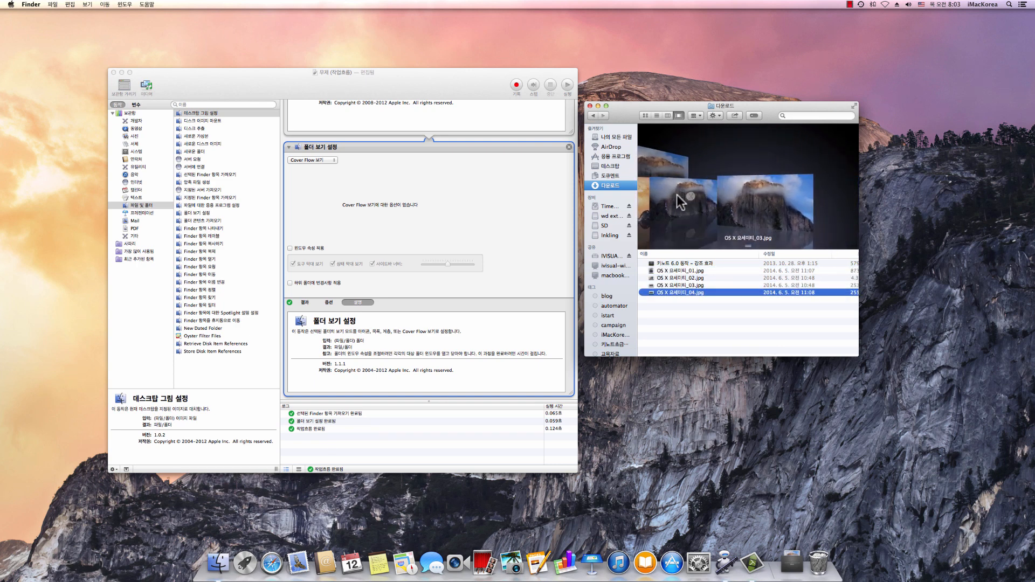
pyautogui.click(666, 201)
pyautogui.click(664, 200)
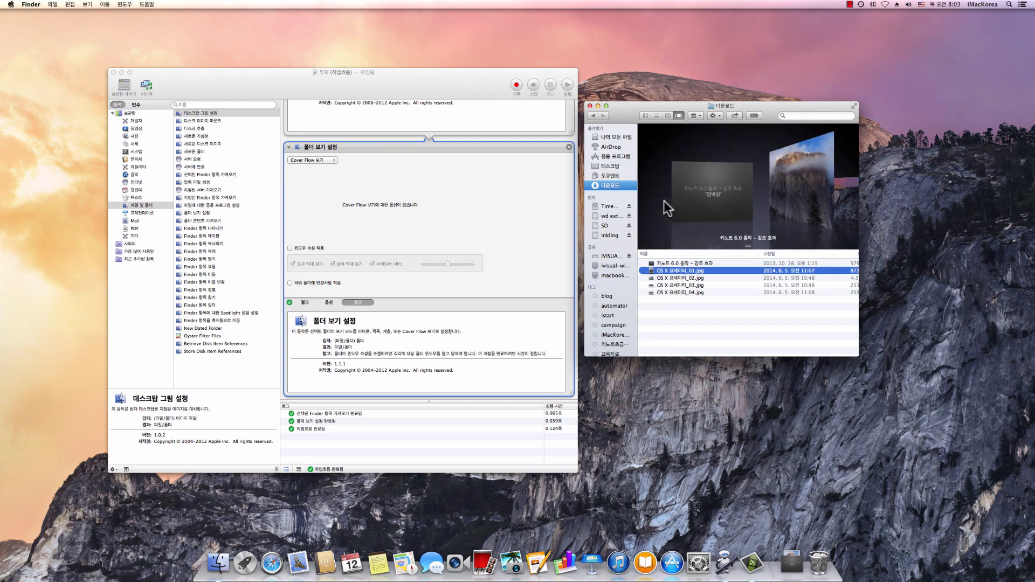
# Set the 폴더 보기 설정 action's view type to 목록 보기
pyautogui.scroll(2, 428, 198)
pyautogui.scroll(4, 428, 199)
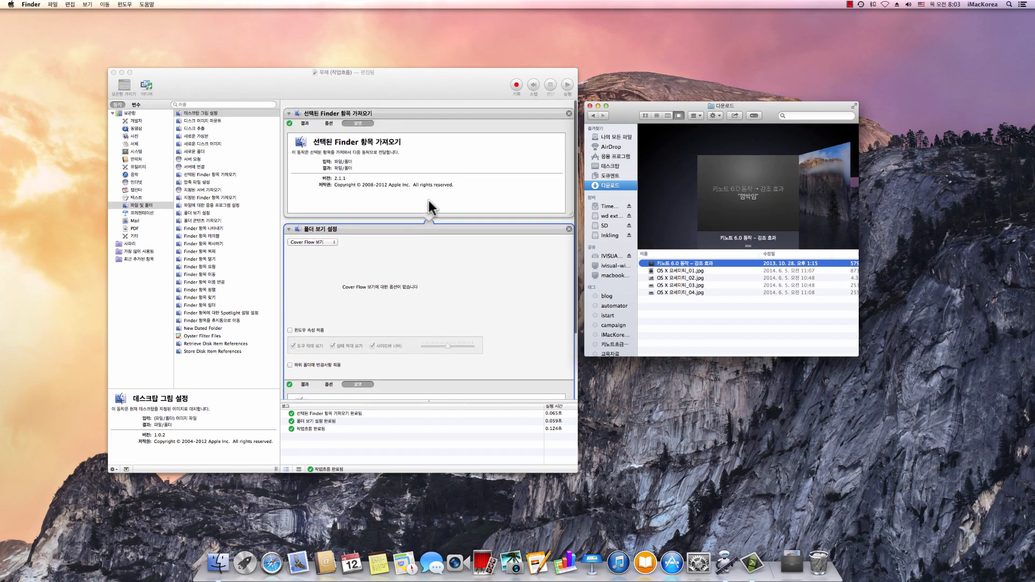
pyautogui.click(319, 237)
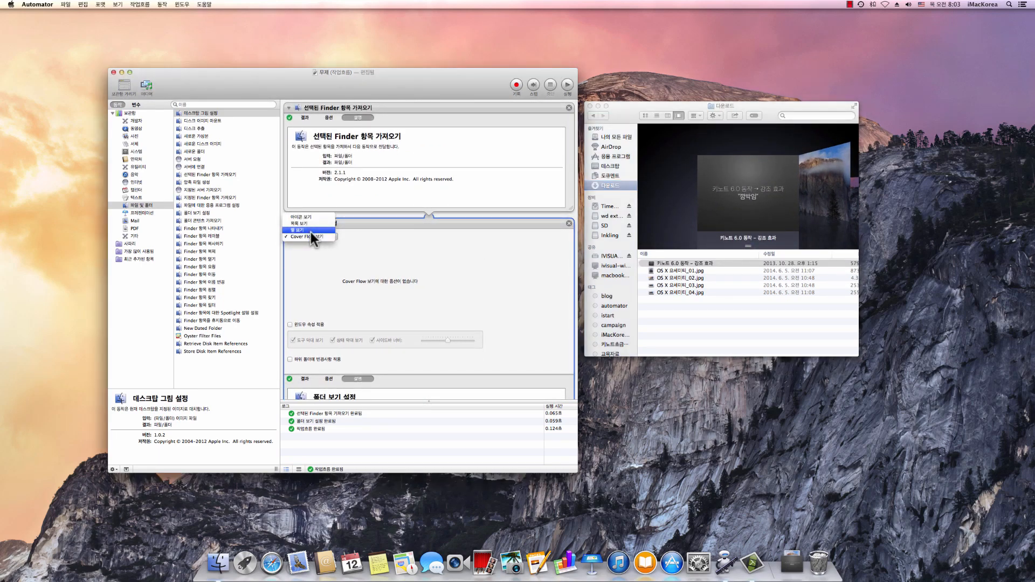
pyautogui.click(309, 226)
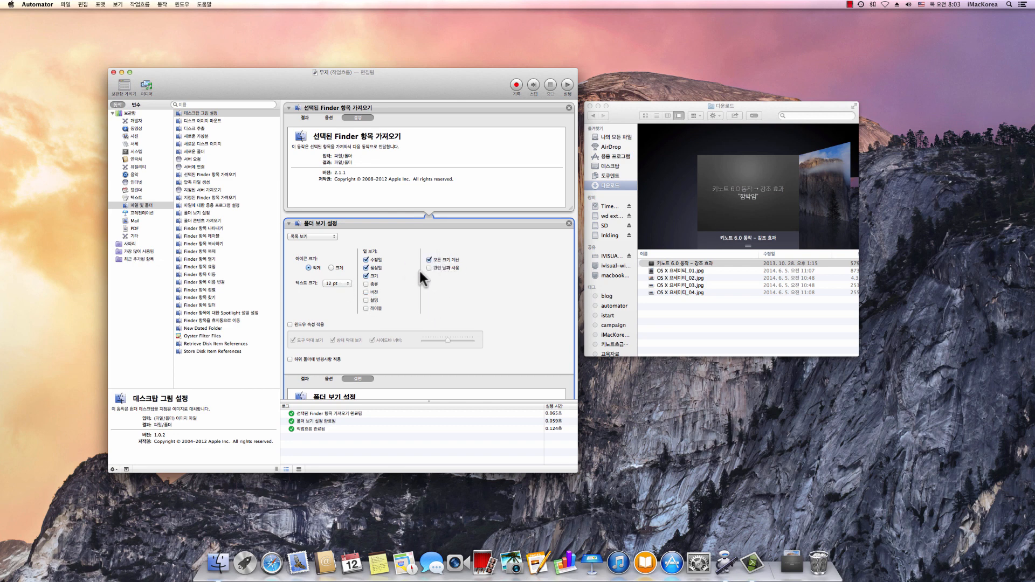
# Go back to the home folder in Finder, select the 다운로드 folder and run the workflow on it
pyautogui.click(593, 116)
pyautogui.click(594, 115)
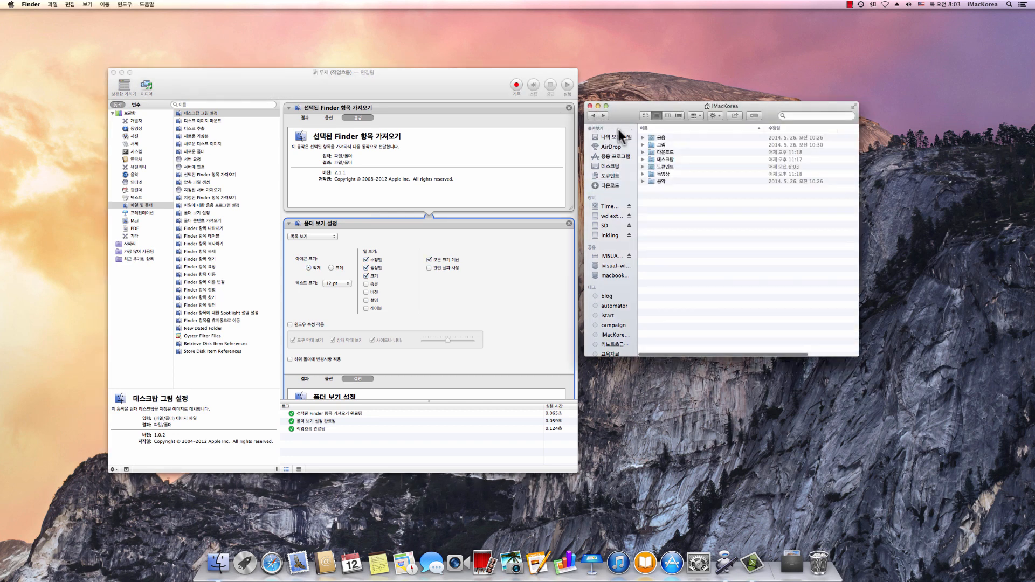
pyautogui.click(651, 153)
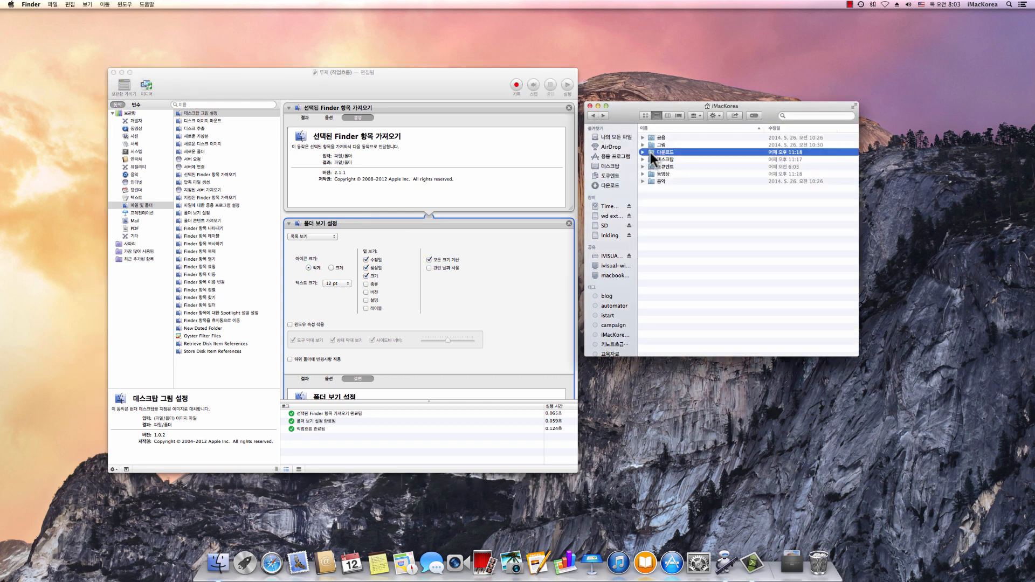
pyautogui.click(566, 84)
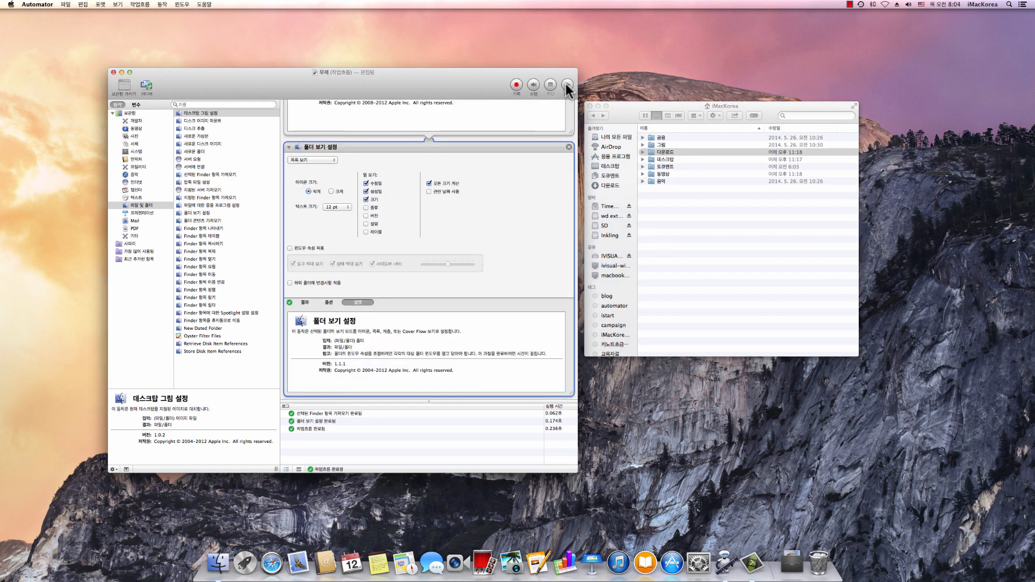
# Open the 다운로드 folder and check its columns in the list view
pyautogui.doubleClick(660, 150)
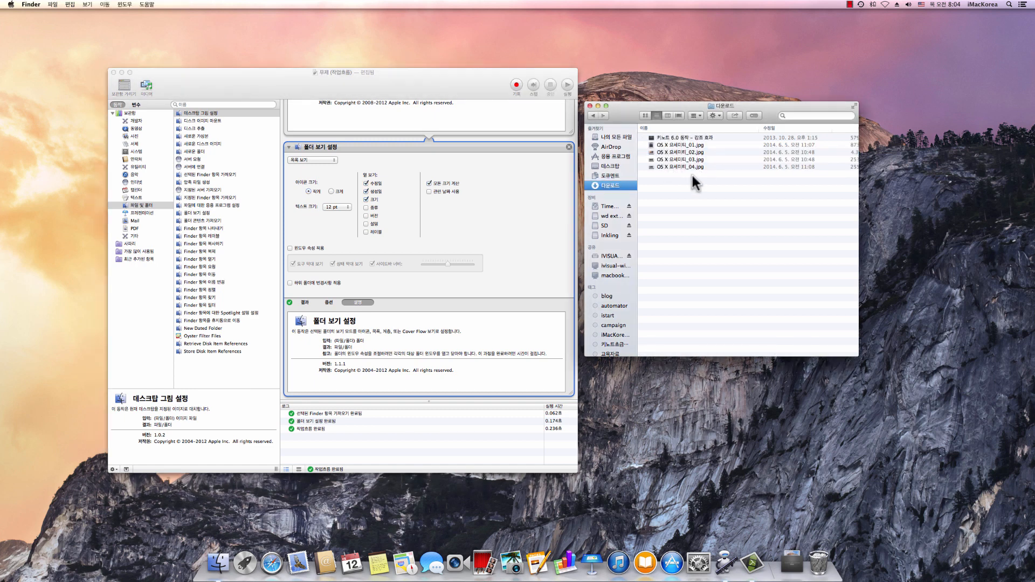
pyautogui.hscroll(5, 735, 213)
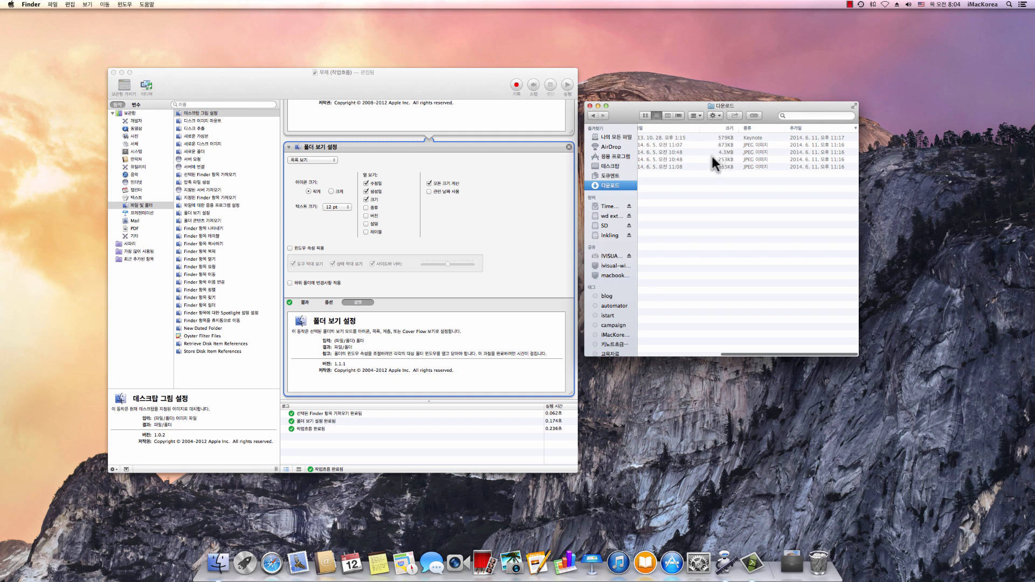
pyautogui.hscroll(-5, 718, 164)
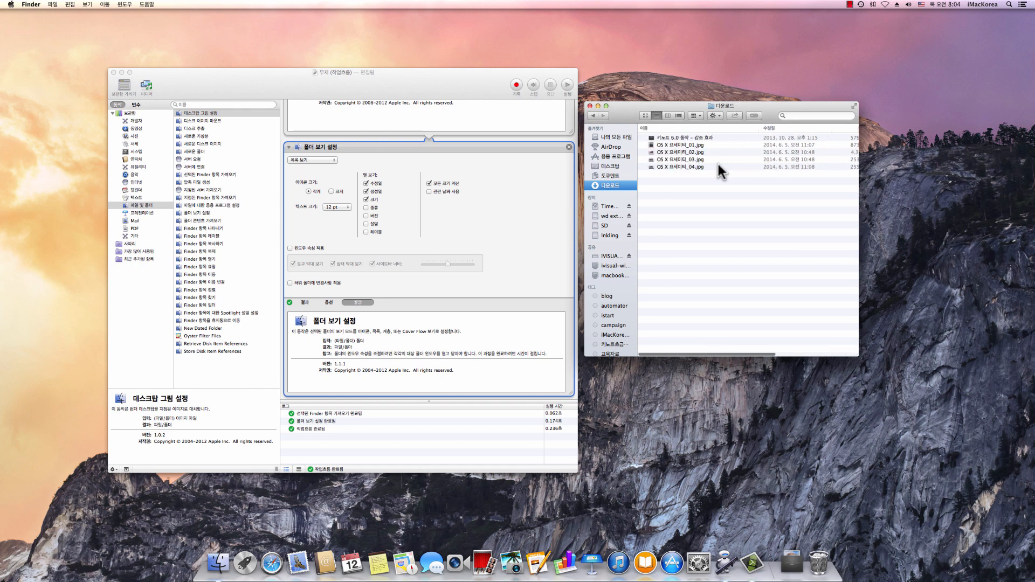
# Review the results, options and description sections of the 폴더 보기 설정 action after the run
pyautogui.click(477, 237)
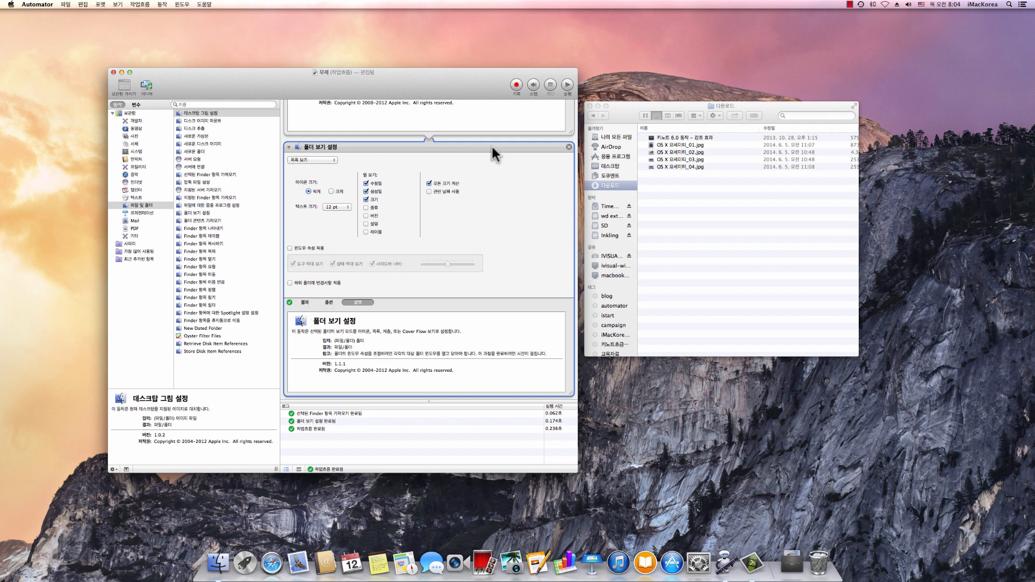
pyautogui.click(304, 303)
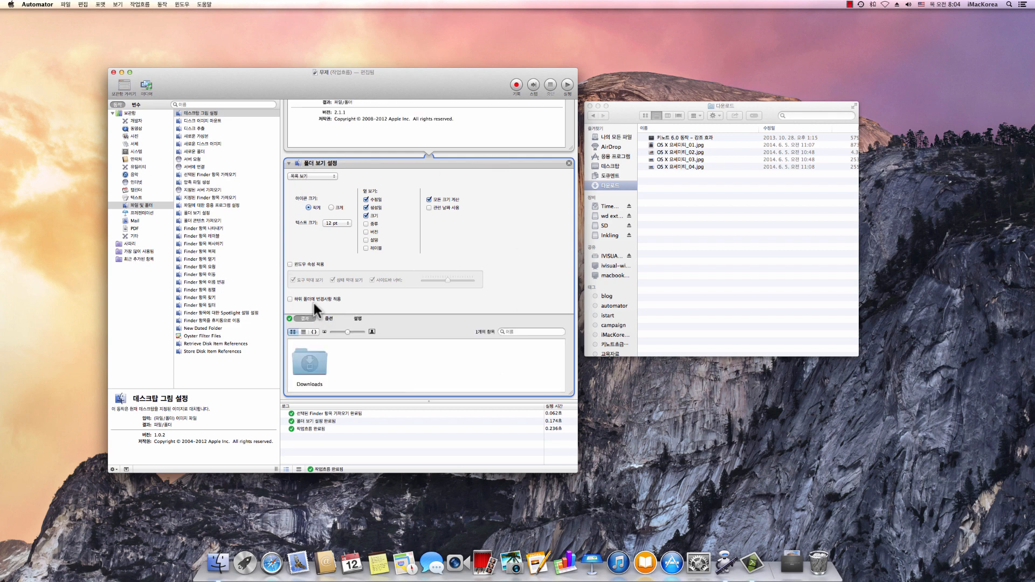
pyautogui.click(328, 318)
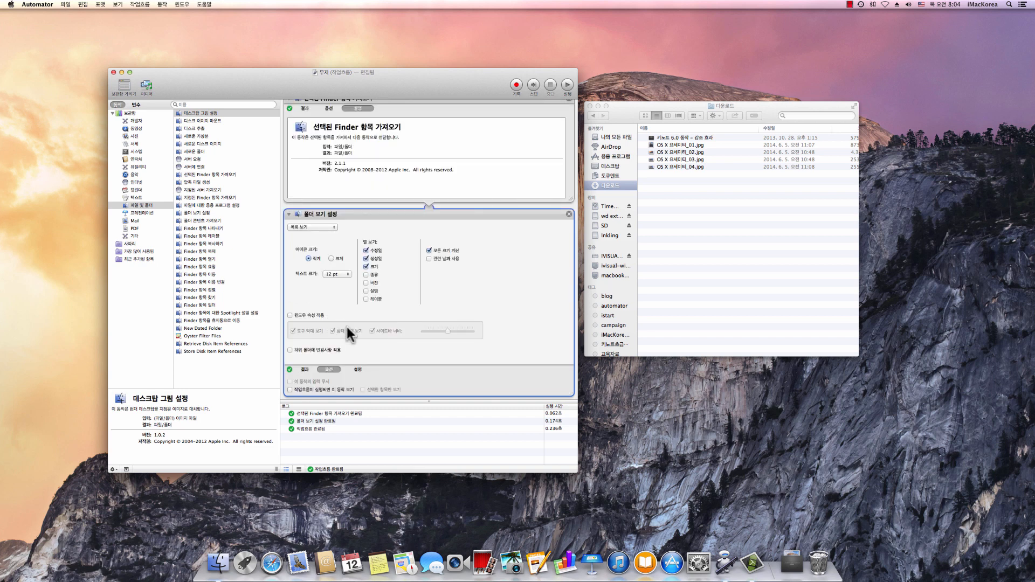
pyautogui.click(354, 369)
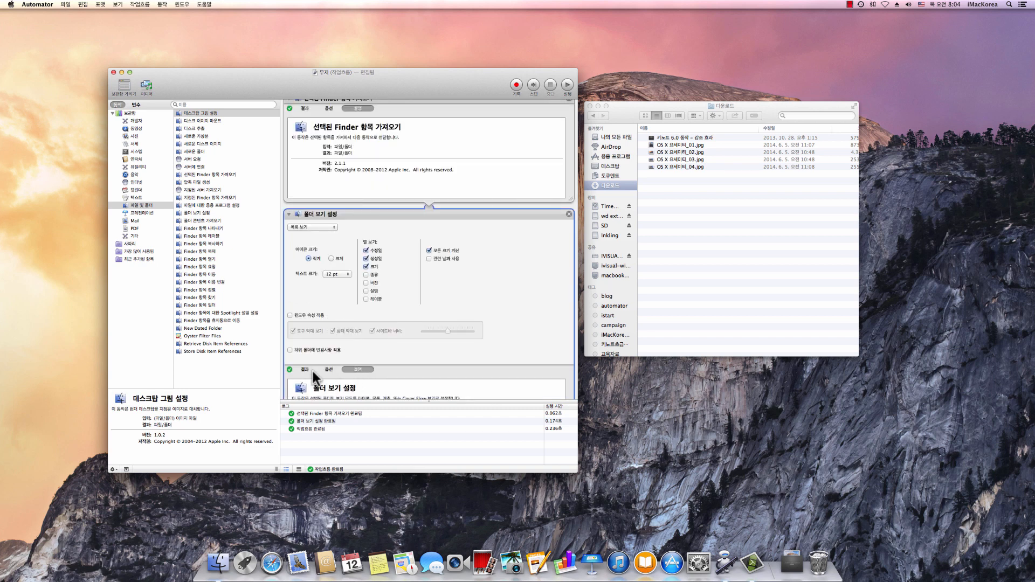